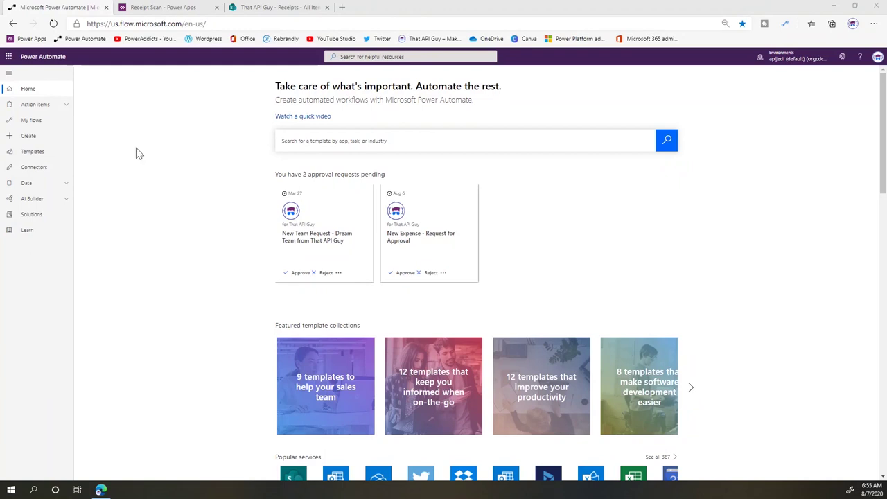
Step: Search the flow templates for "teams approvals"
click(43, 158)
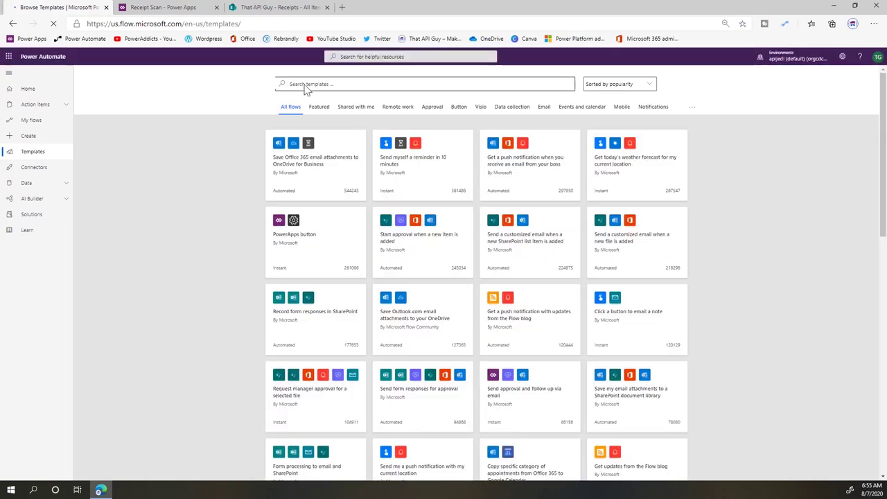
click(305, 85)
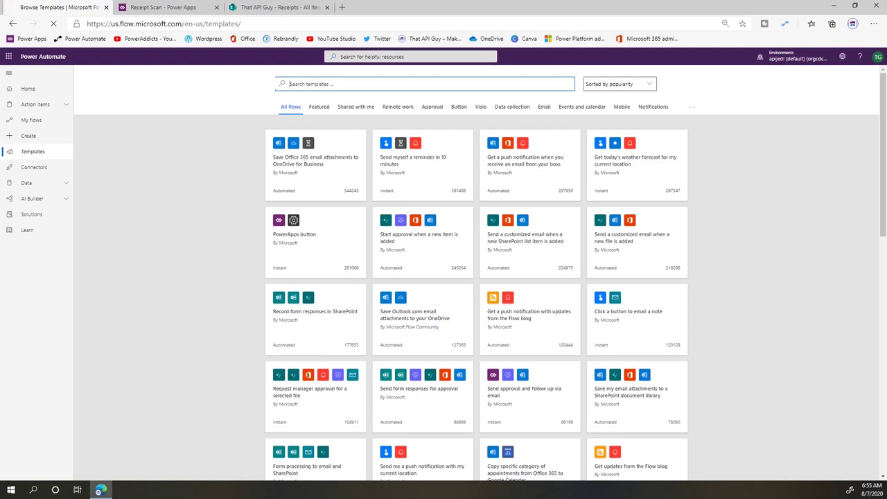
text(teams approval)
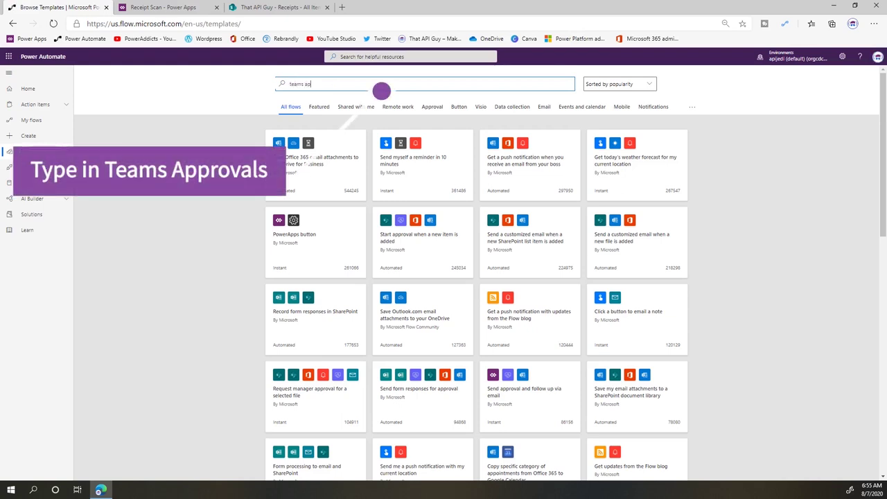
text(s)
key(Return)
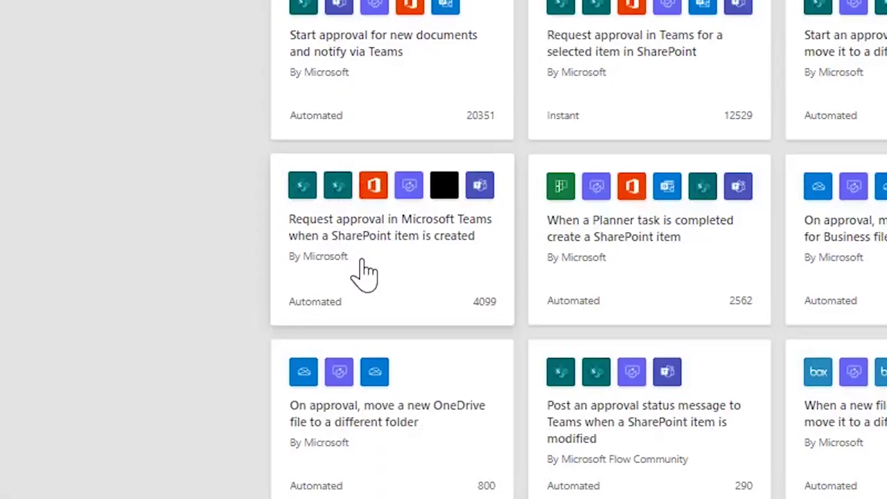
Step: Start a new flow from the template "Request approval in Microsoft Teams when a SharePoint item is created" with its existing connections
click(365, 272)
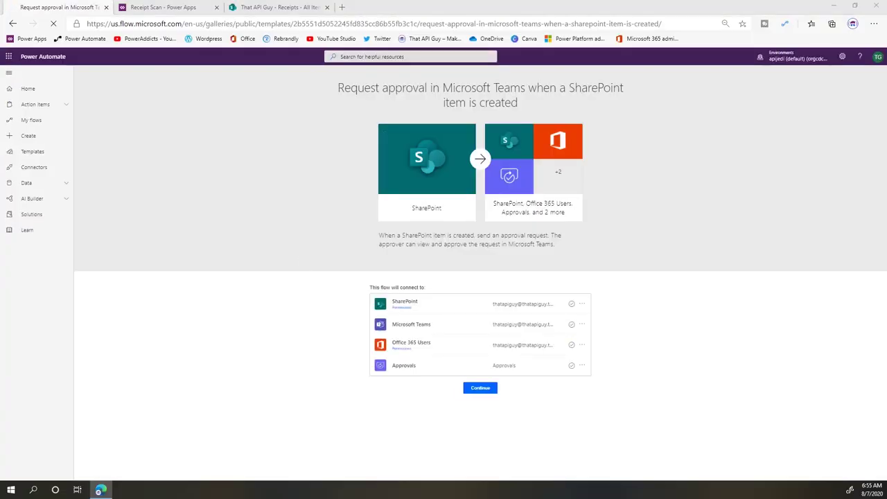
click(480, 388)
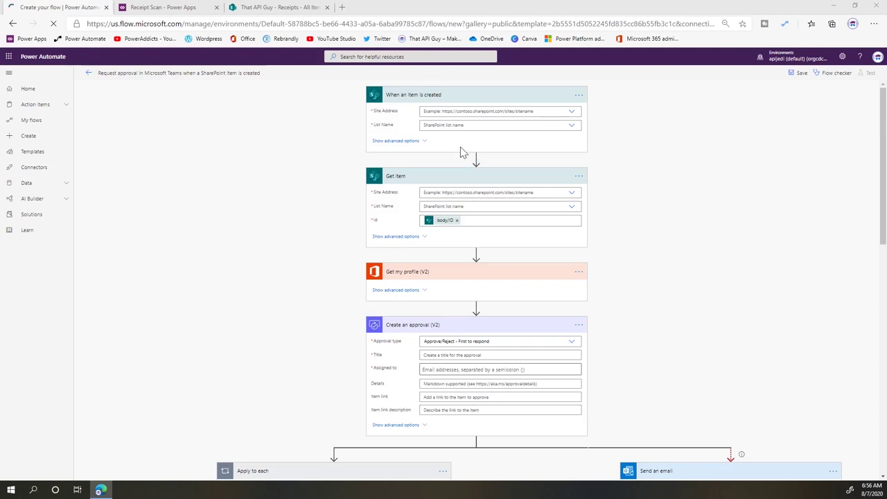
Step: Set the That API Guy site and the Receipts list in both the "When an item is created" trigger and the Get item action
scroll(463, 152, down, 3)
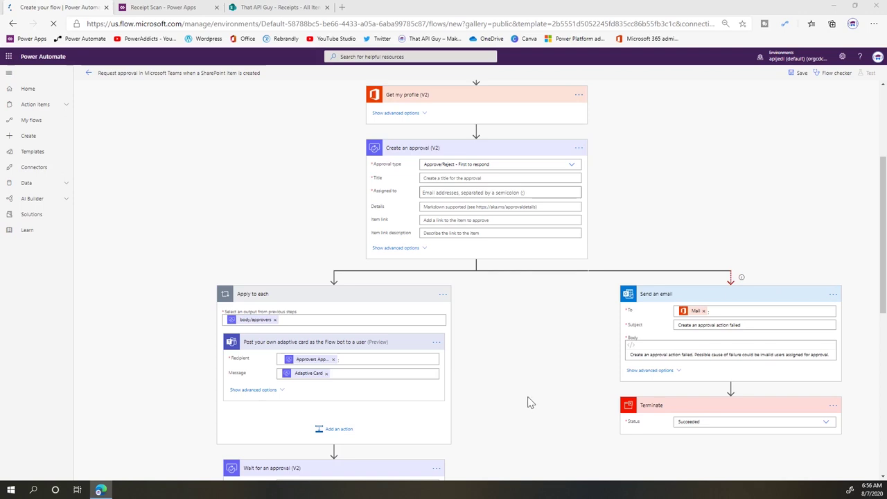
scroll(530, 402, up, 3)
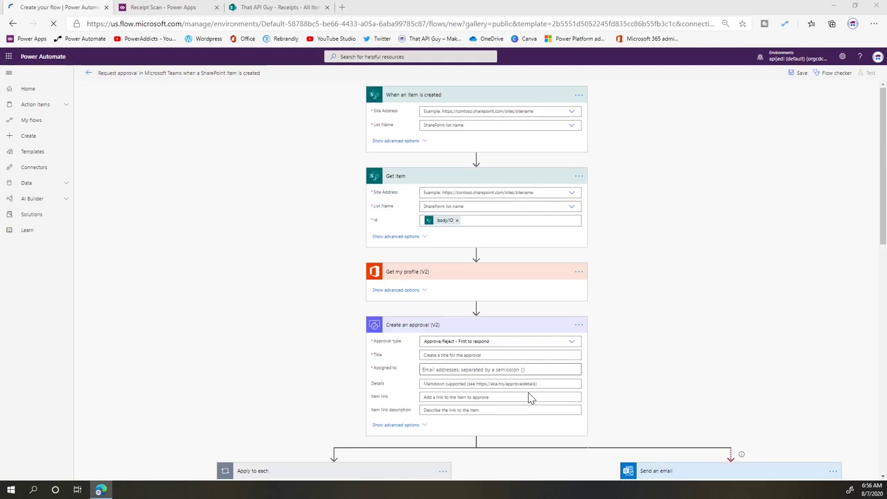
click(571, 112)
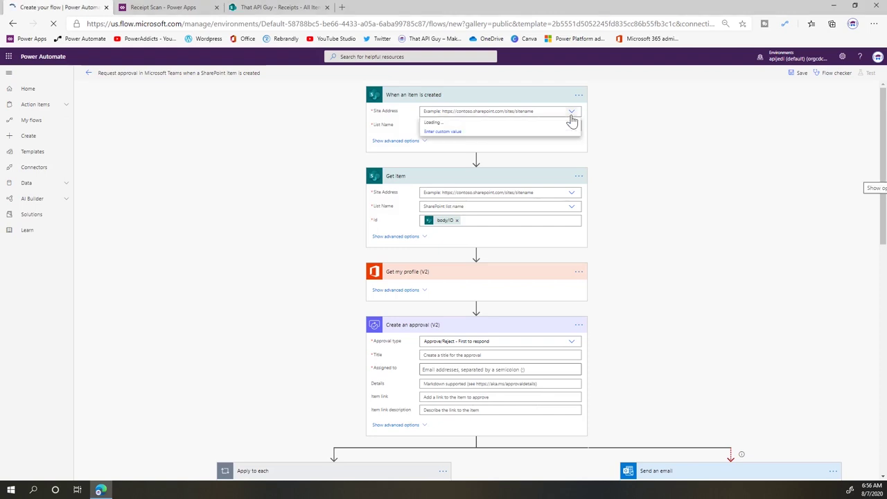
click(572, 123)
click(571, 125)
click(506, 136)
click(571, 206)
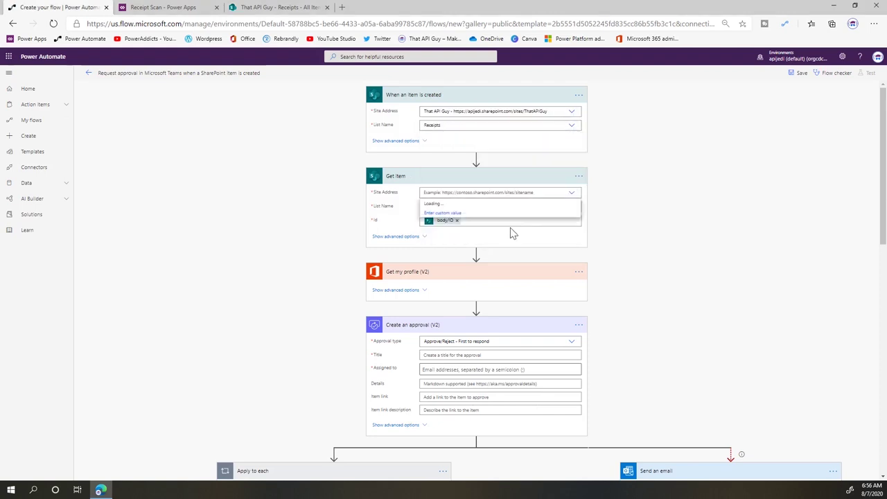
click(511, 217)
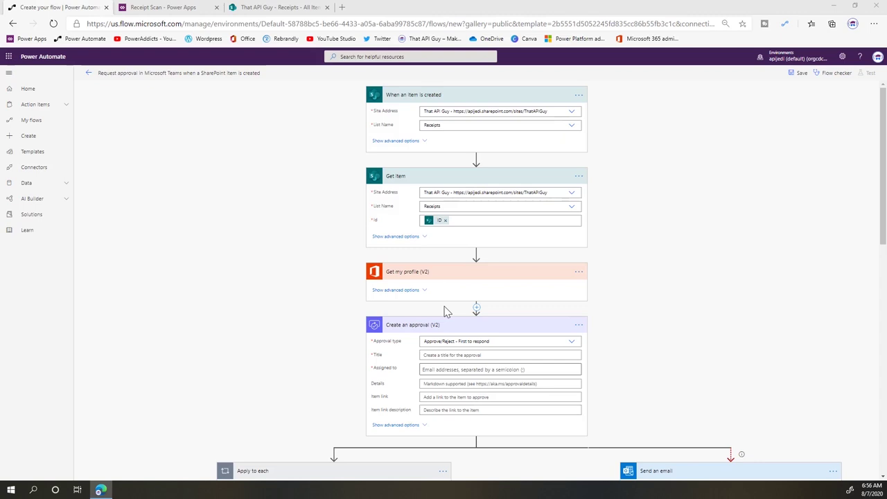
Step: Insert a Get manager (V2) action between Get my profile (V2) and Create an approval (V2)
scroll(445, 312, down, 1)
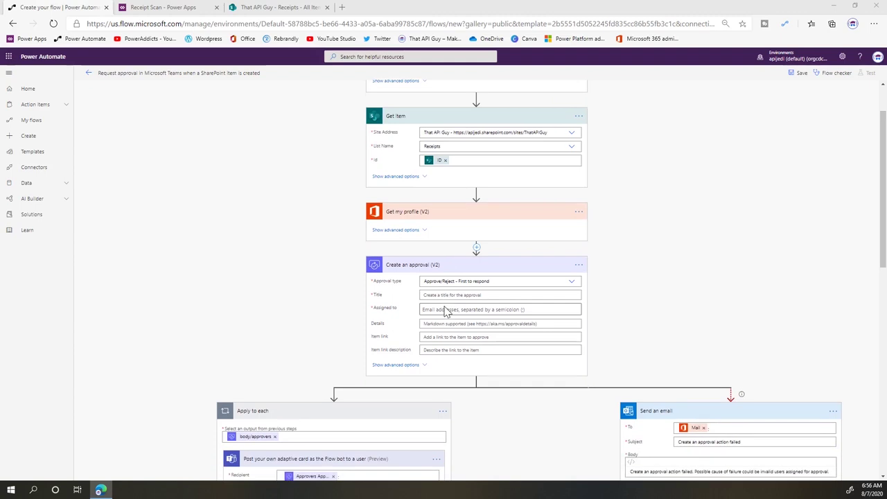
scroll(445, 312, down, 1)
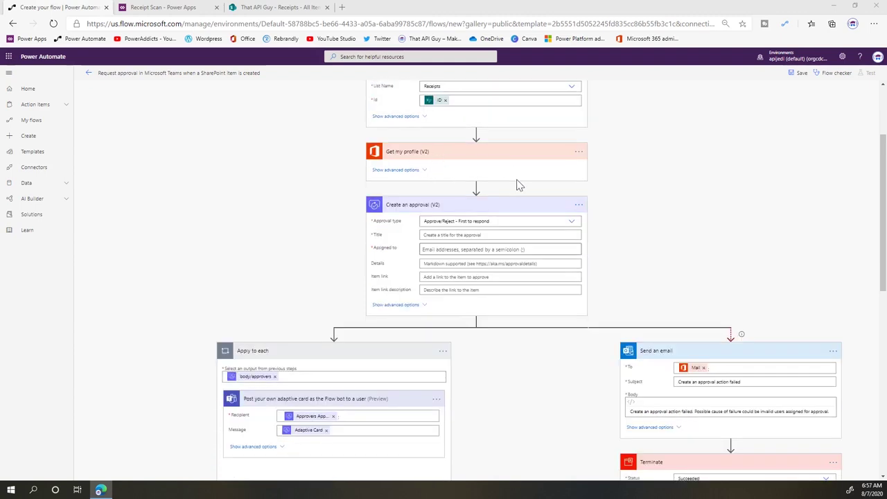
mouse_move(477, 191)
click(477, 191)
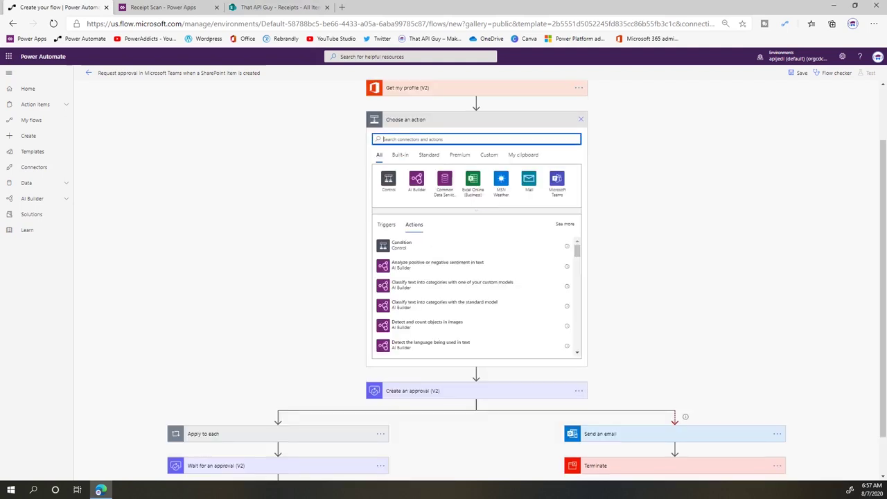
text(get mana)
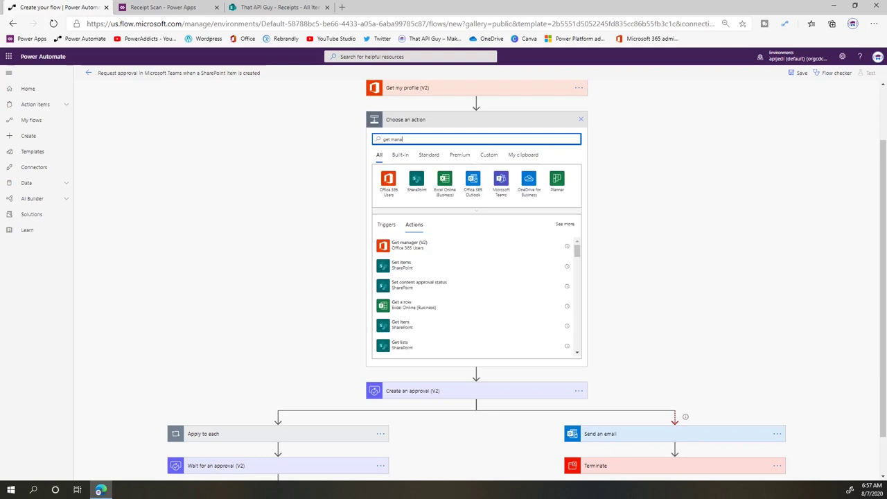
click(402, 248)
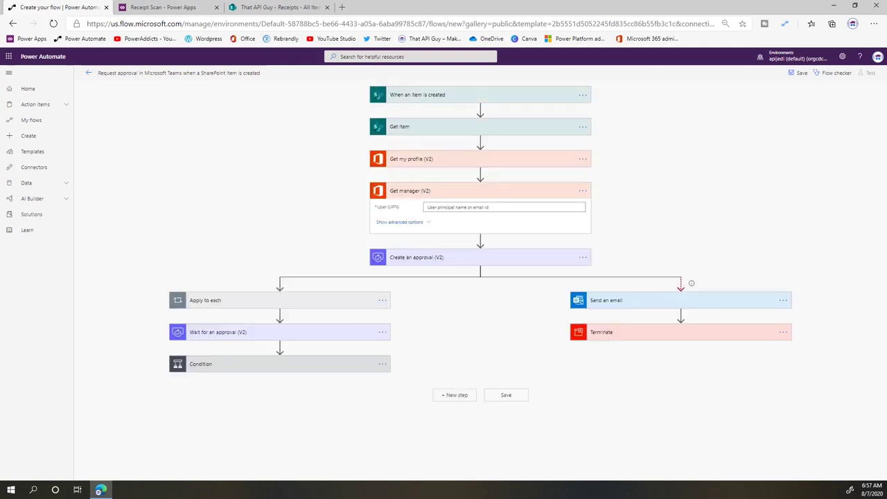
Step: Set the User (UPN) of Get manager (V2) to the Mail value from Get my profile (V2)
click(428, 207)
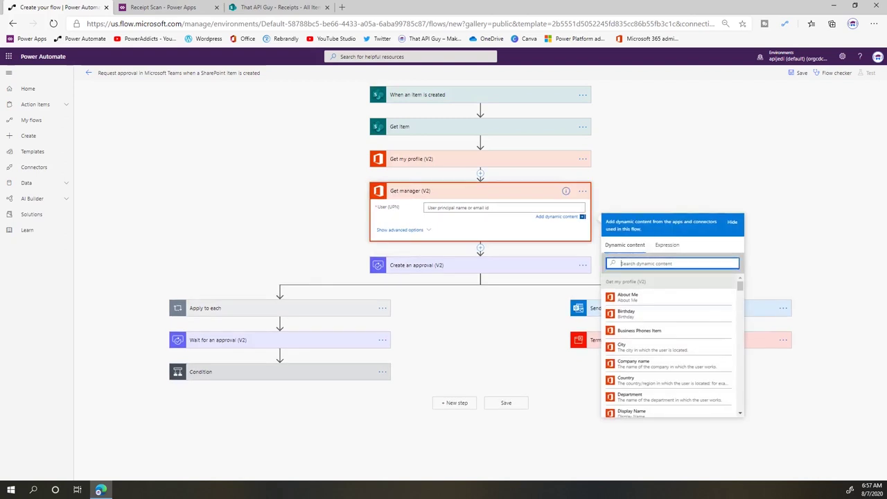
text(mai)
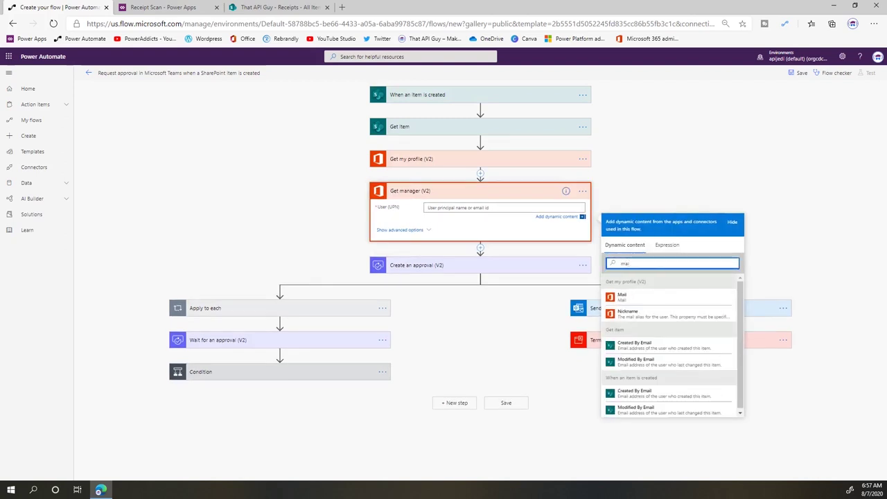
click(622, 296)
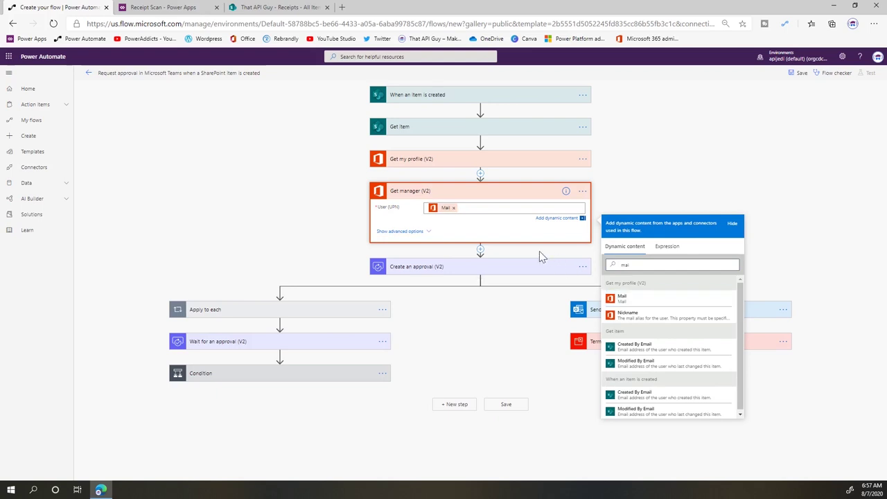
Step: Assign the Create an approval (V2) action to the Mail value from Get manager (V2)
click(465, 275)
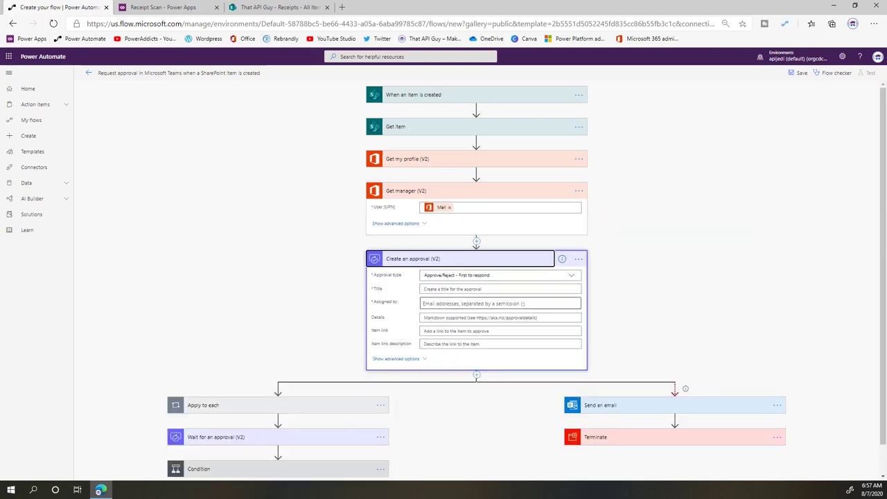
click(448, 304)
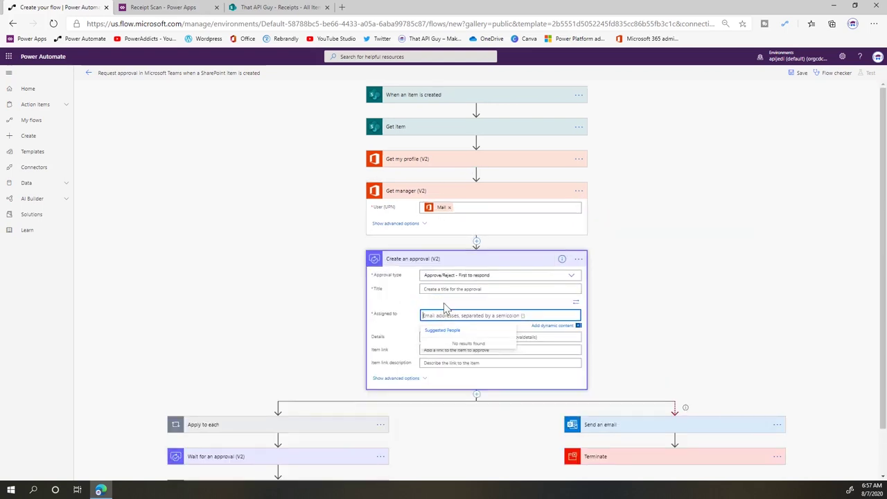
click(570, 327)
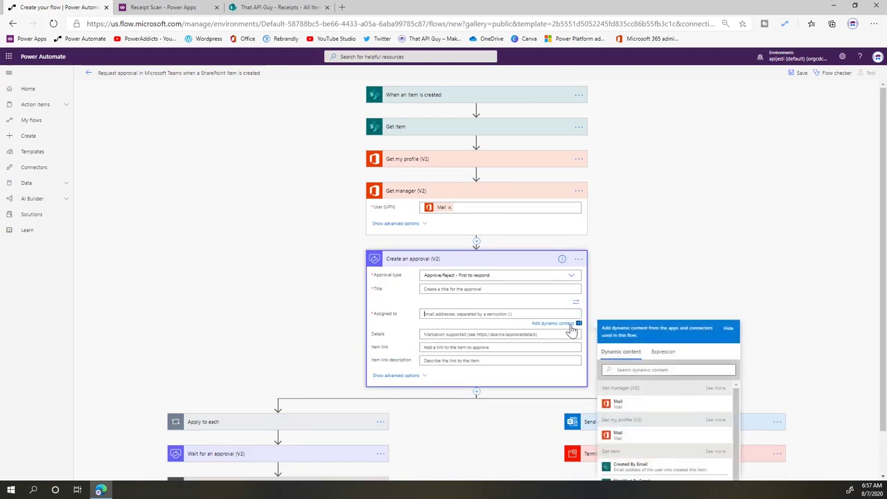
click(619, 404)
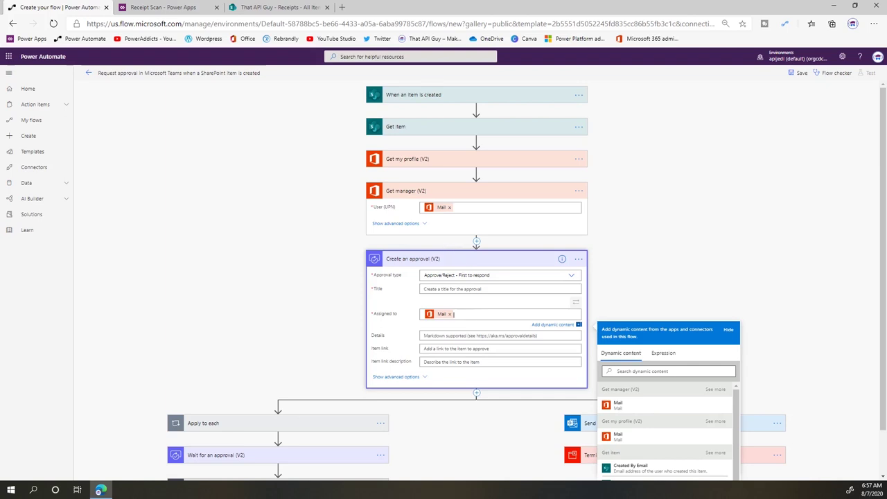
Step: Remove the manager's Mail value from the approval's assignee and delete the Get manager (V2) action from the flow
click(450, 315)
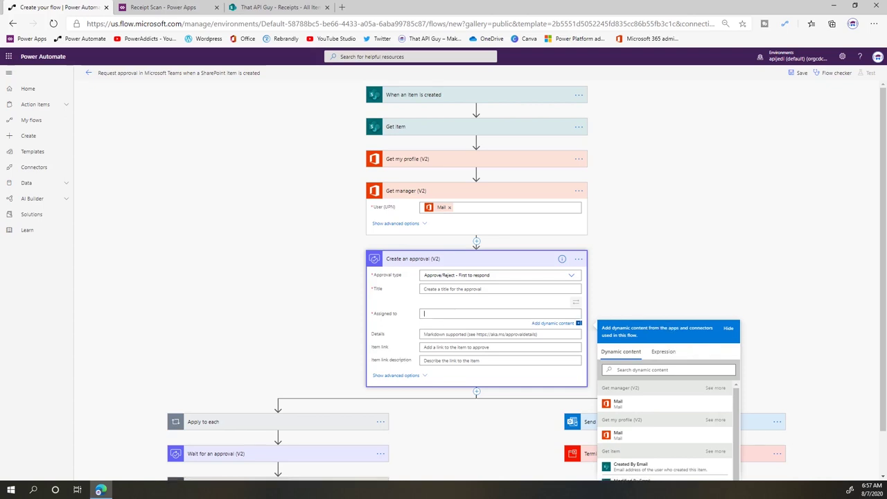
click(579, 191)
click(612, 280)
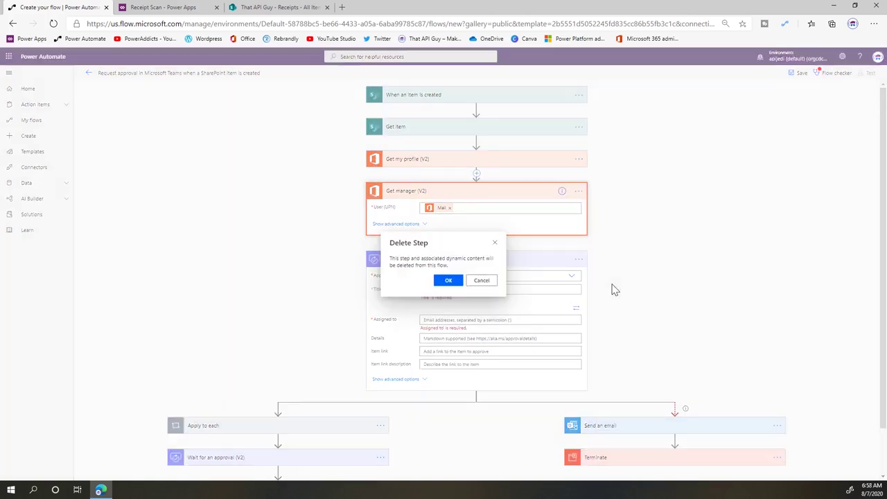
click(447, 280)
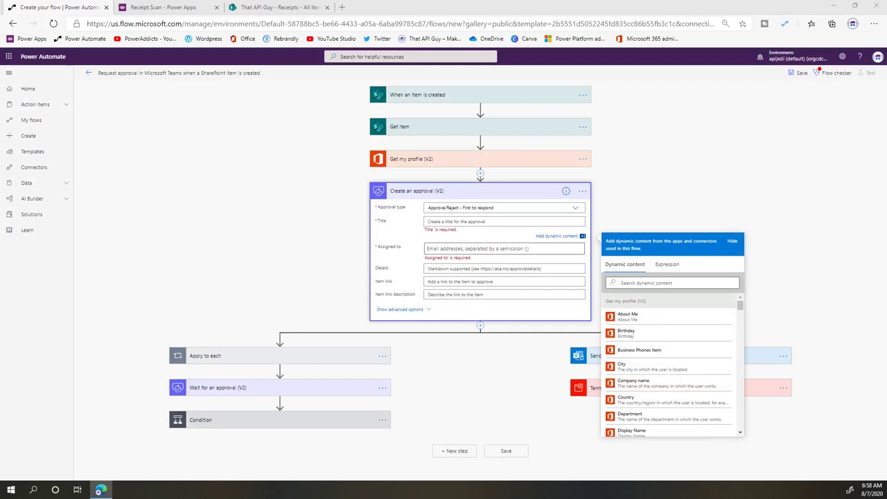
Step: Title the approval "New Expense - Request for Approval" and assign it to That API Guy
text(New Expens)
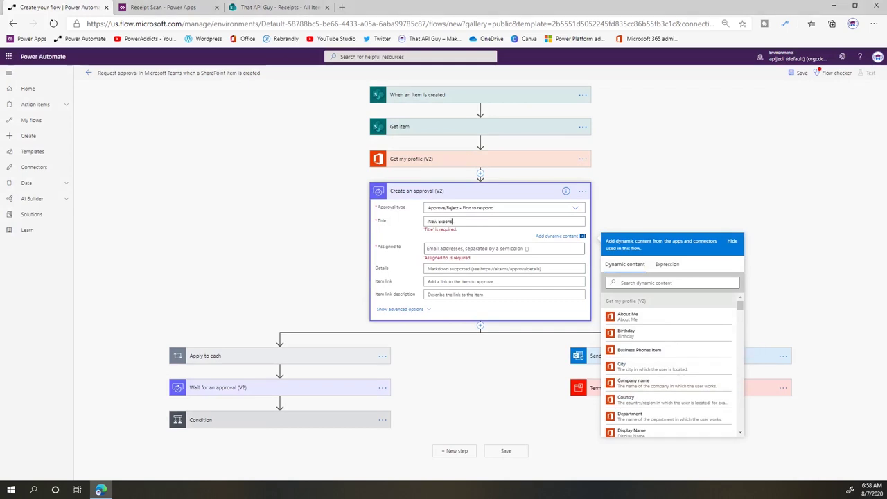
text(e - Request for Approval)
key(Tab)
key(Return)
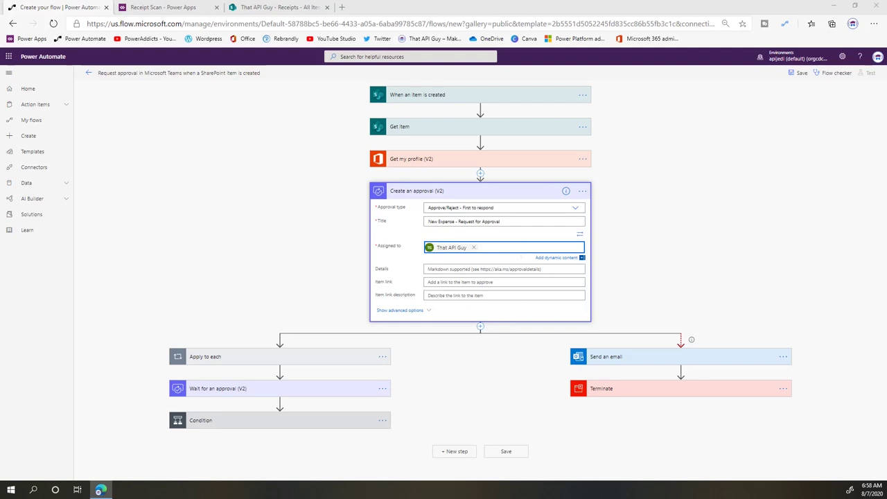
Step: Fill in the approval details with "Total Amount - " followed by the Total value from Get item
click(485, 269)
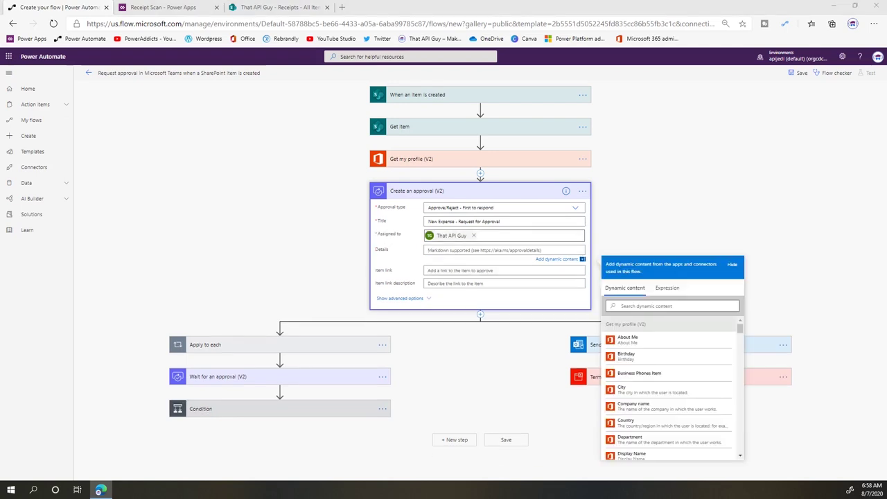
text(Tea)
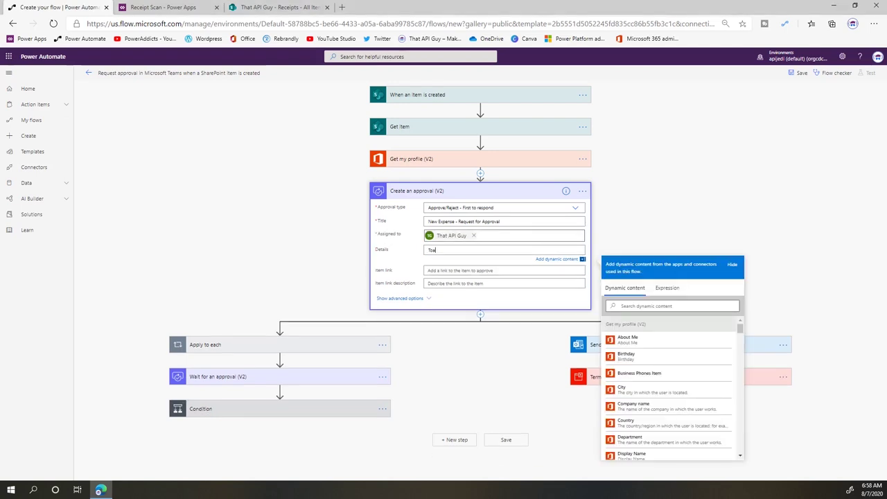
key(BackSpace)
key(BackSpace)
text(otal Amount -)
click(672, 305)
text(total)
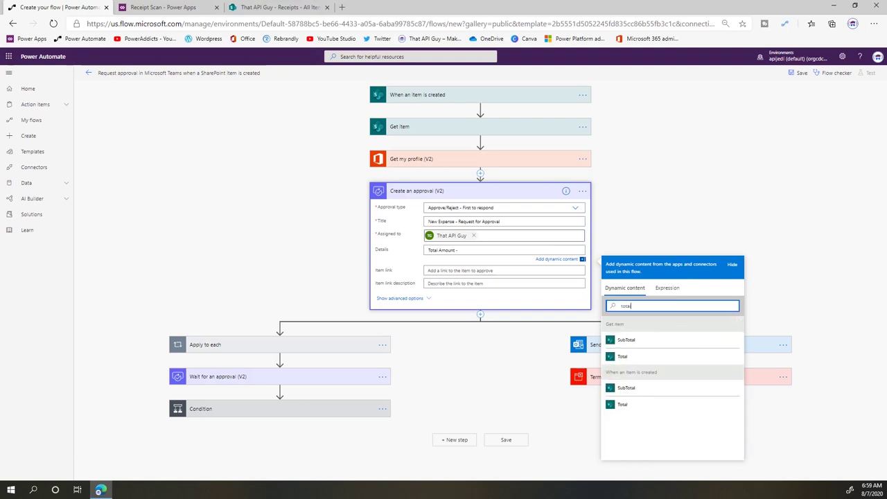
click(622, 357)
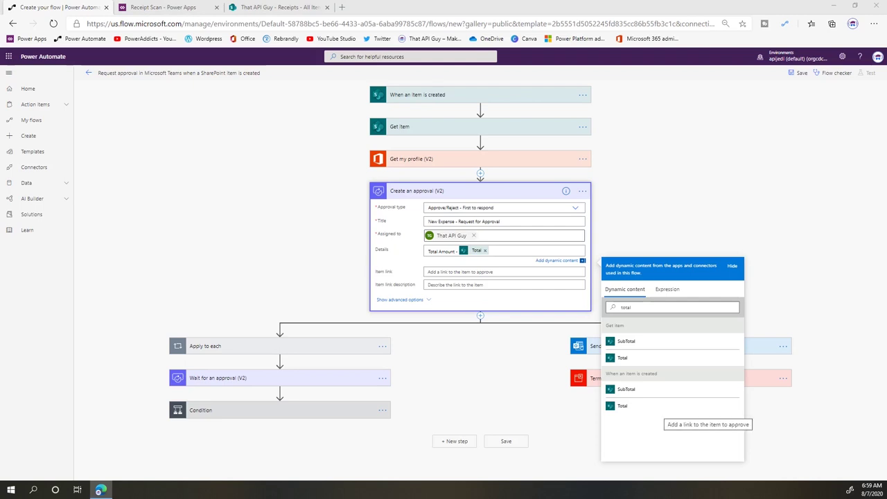
Step: Set the approval's item link to the "Link to item" value from Get item
click(551, 272)
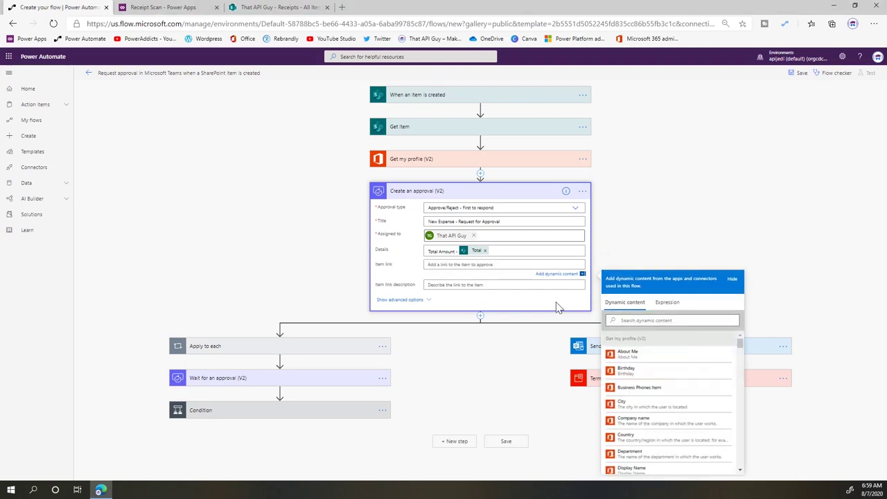
click(627, 320)
text(link)
click(630, 388)
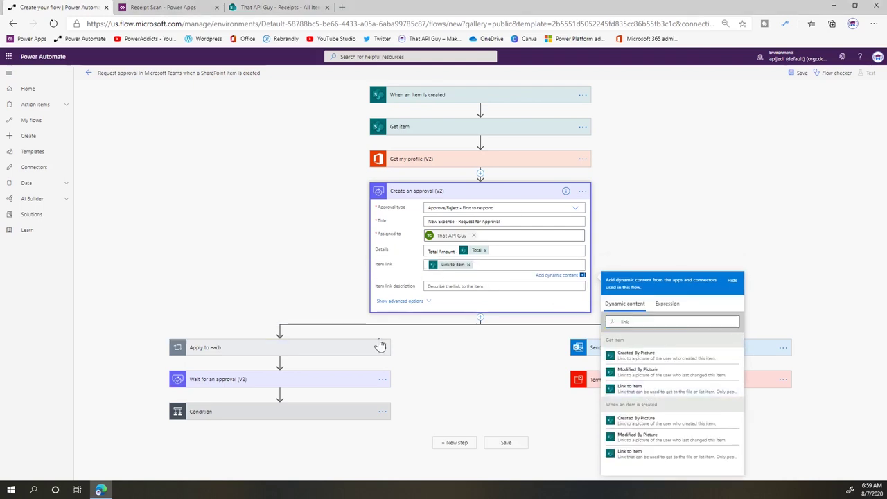
Step: Examine the Apply to each loop and its Teams adaptive card action, including the recipient and message settings
click(298, 354)
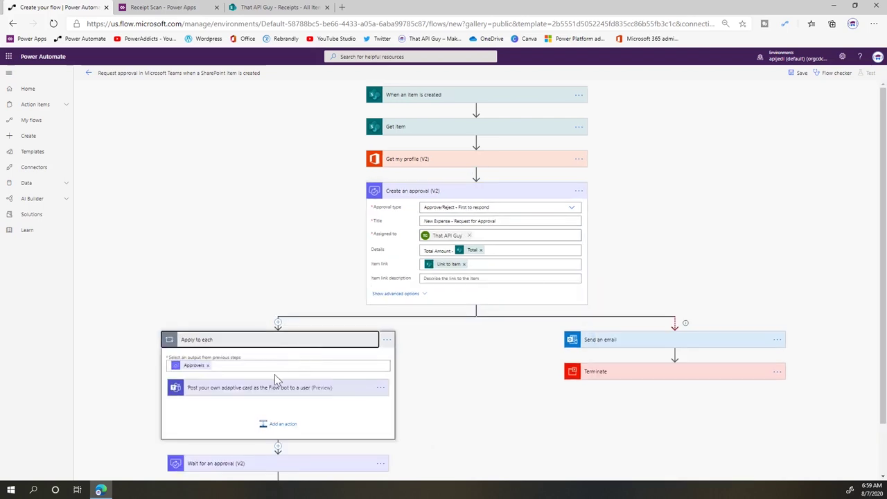
scroll(274, 374, down, 2)
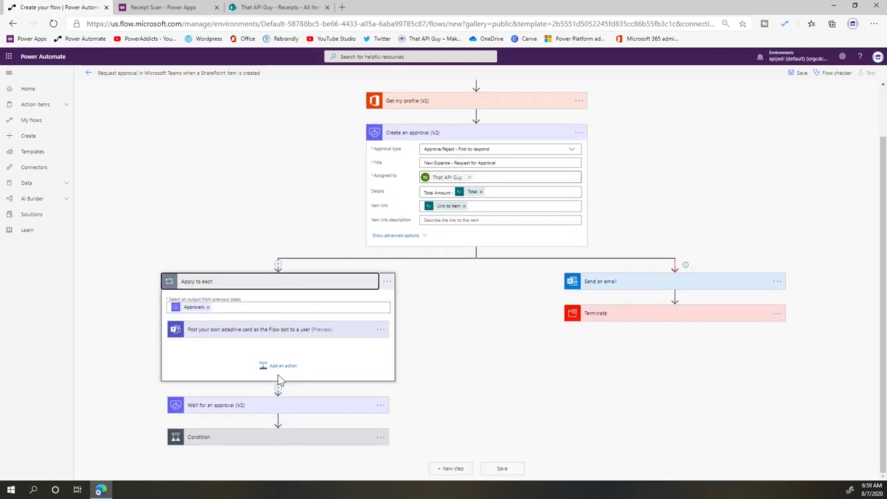
click(254, 335)
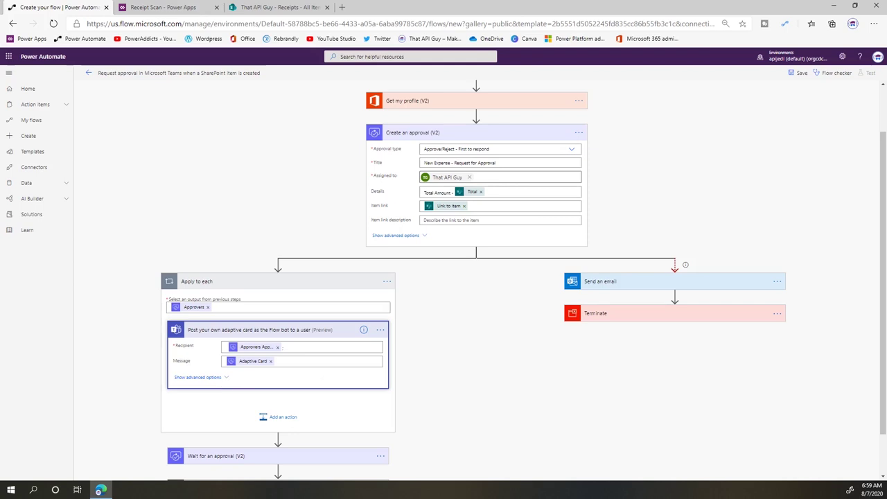
click(275, 361)
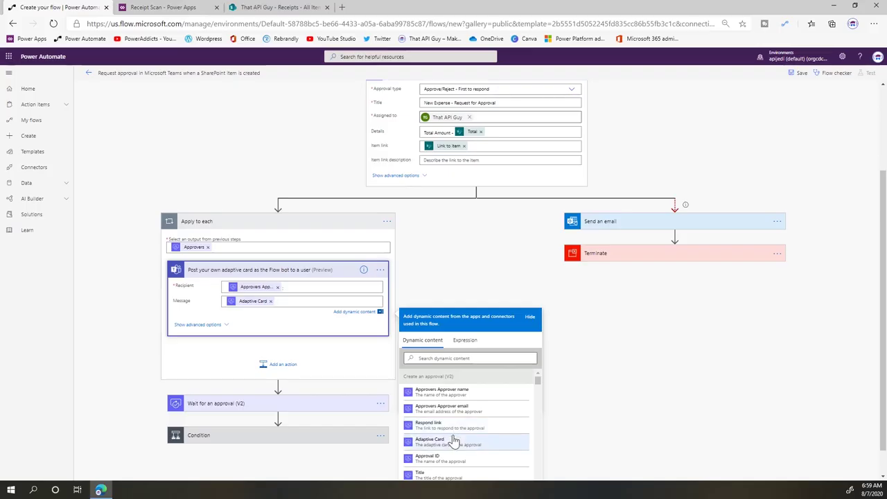
Step: Review the Wait for an approval action, the Condition on the outcome, and the response loops in its yes and no branches
click(300, 403)
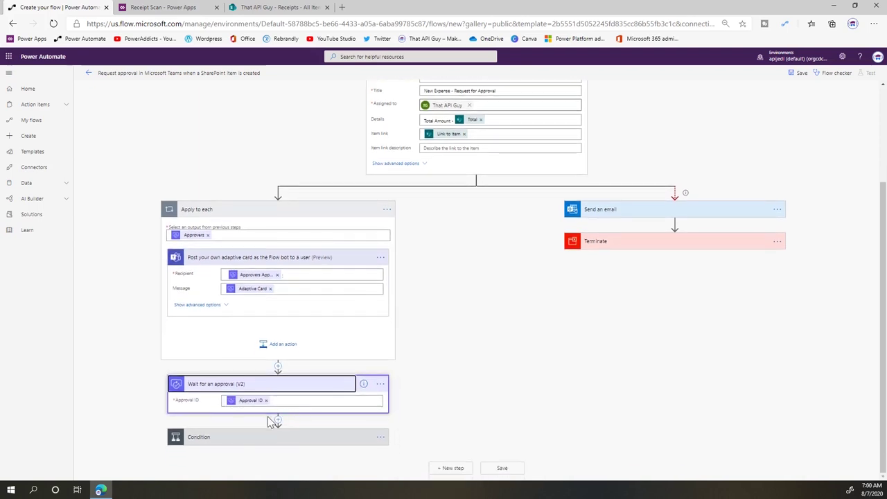
click(256, 442)
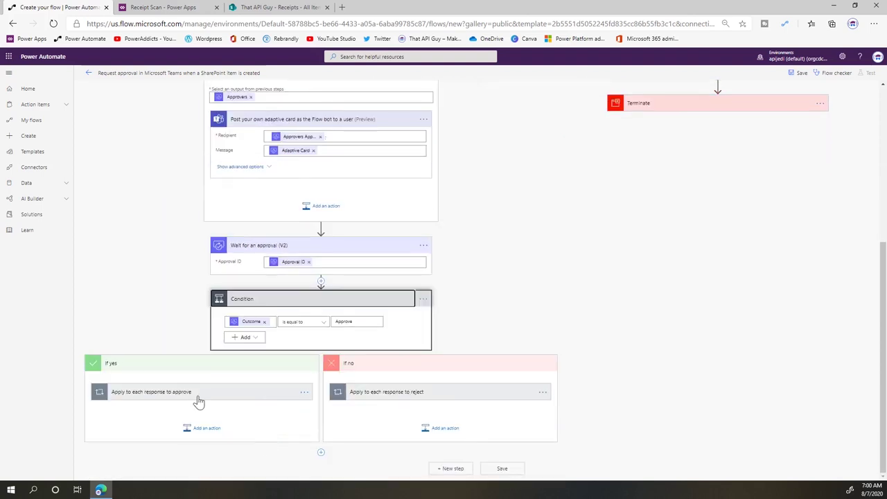
click(196, 397)
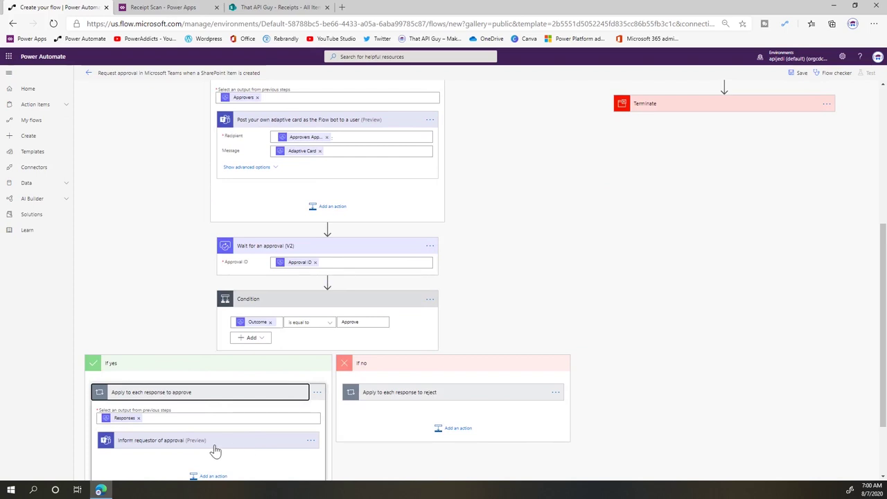
click(463, 398)
scroll(464, 403, down, 1)
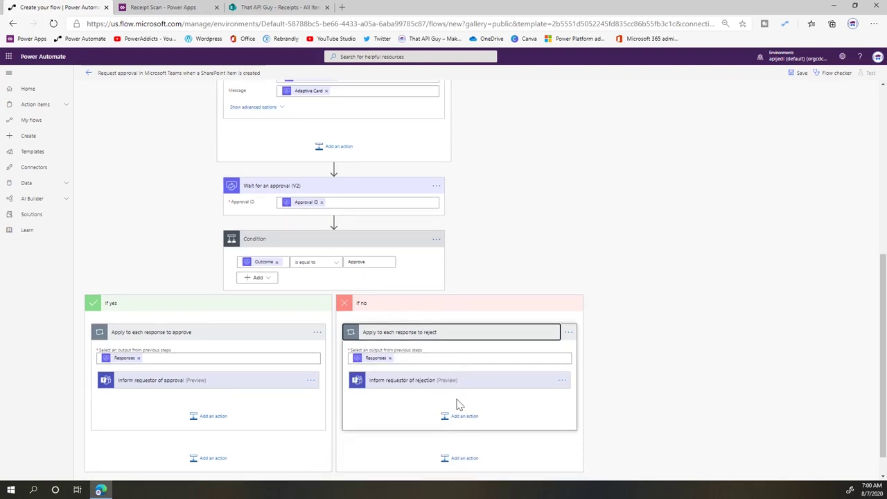
scroll(698, 356, up, 2)
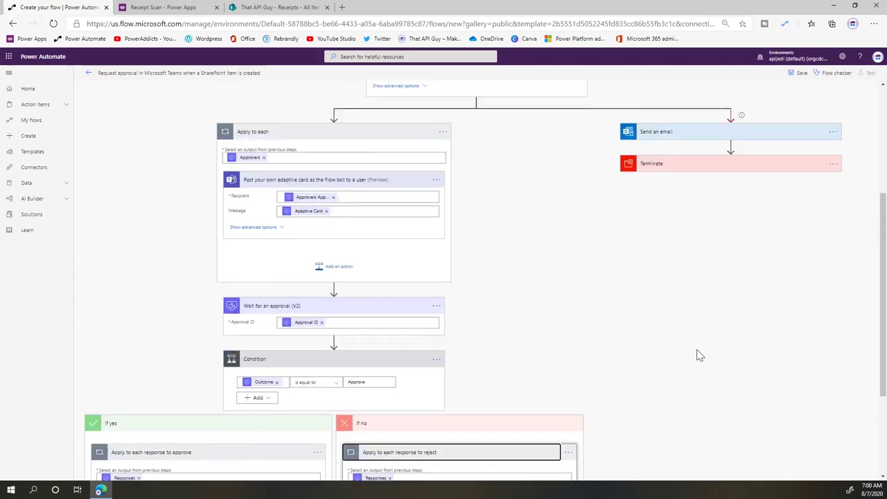
Step: Authorize the Send an email action with the existing account connection and save the flow
click(802, 73)
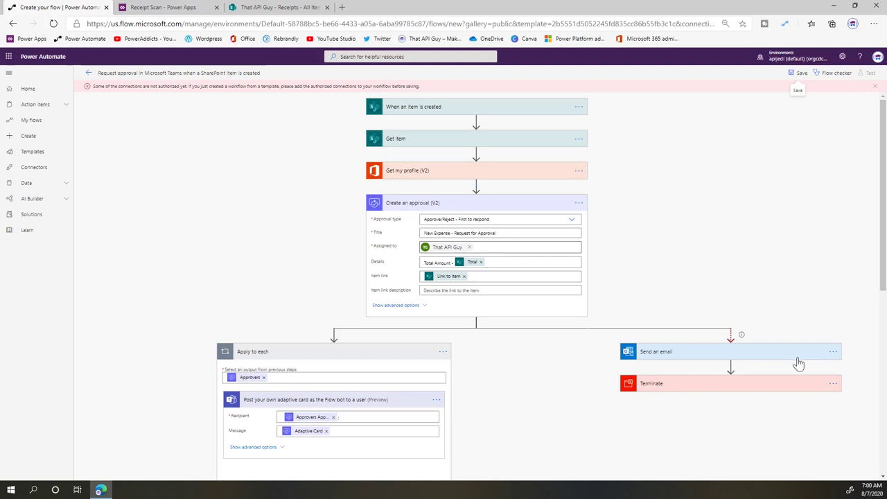
click(834, 354)
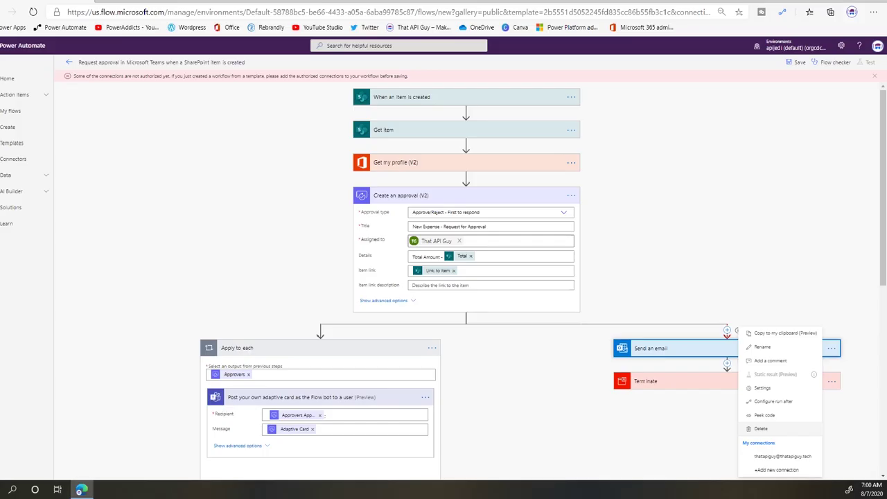
click(777, 436)
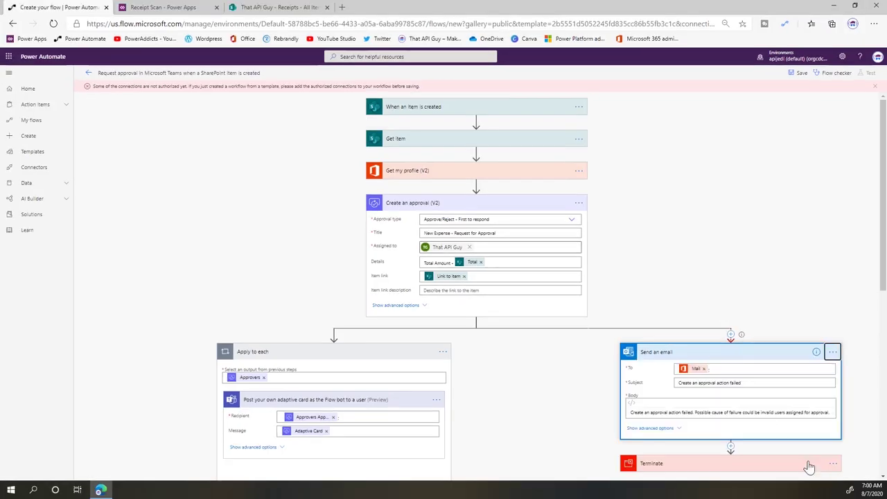
click(797, 74)
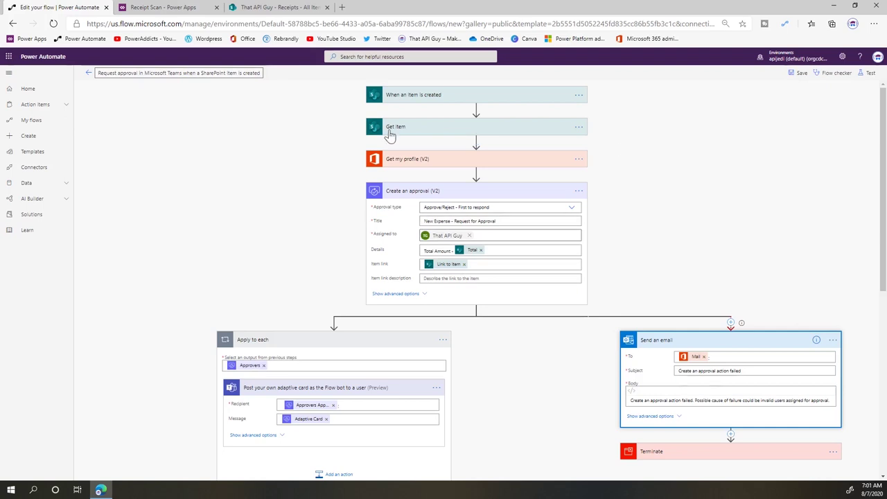
Step: Switch to the Receipt Scan app in Power Apps, scan the Contoso receipt image contoso-allinone.jpg and upload the receipt
click(149, 8)
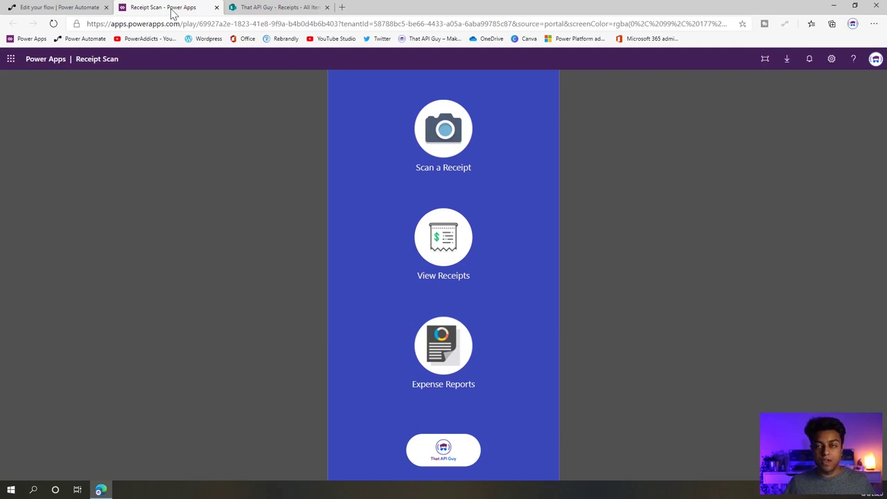
click(454, 153)
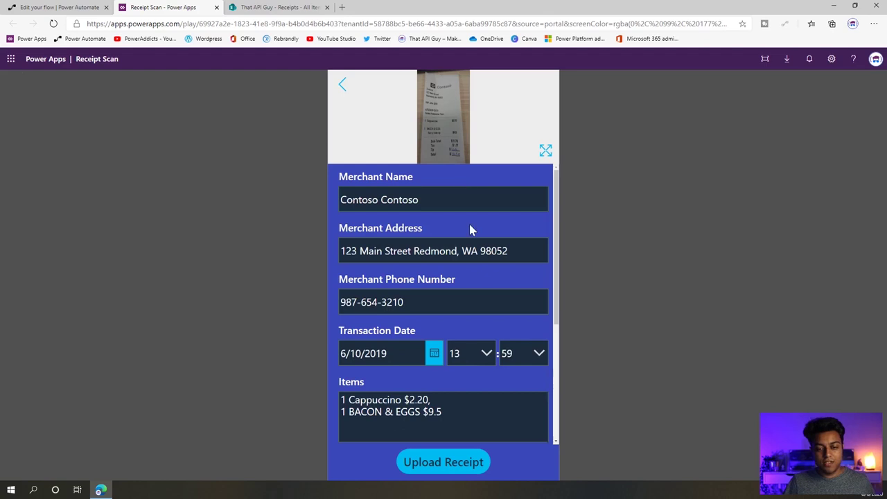
scroll(469, 224, down, 2)
click(456, 462)
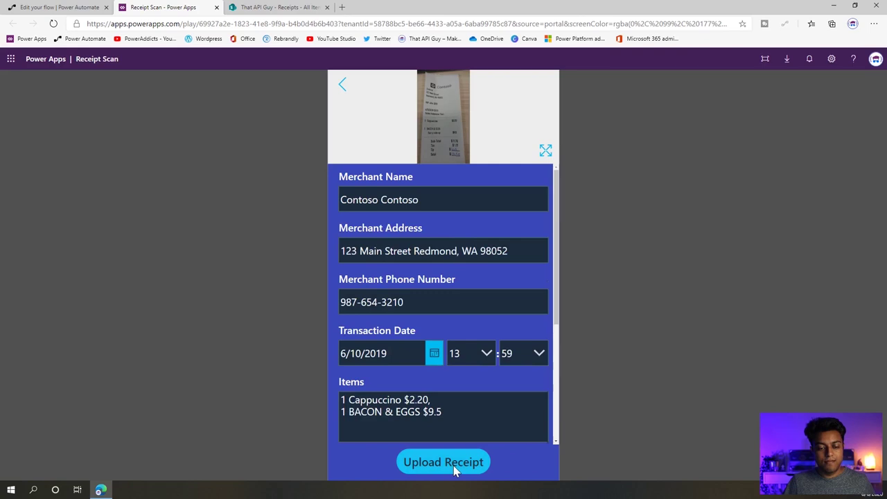
Step: Refresh the SharePoint Receipts list to check for the uploaded receipt, and return to Power Automate to check the approval flow's run history
click(280, 10)
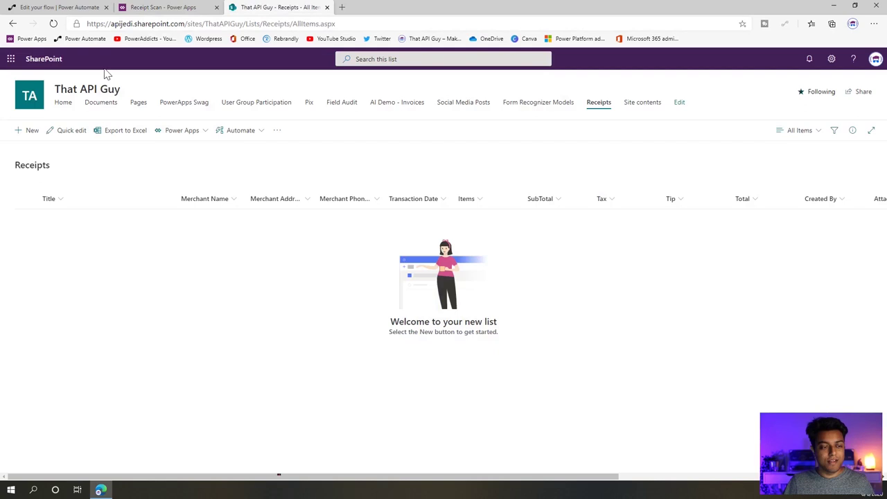
click(53, 24)
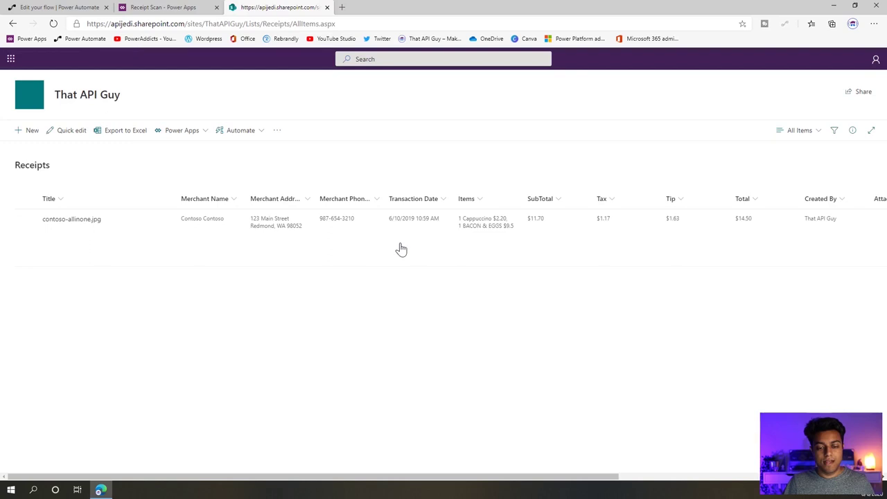
click(70, 8)
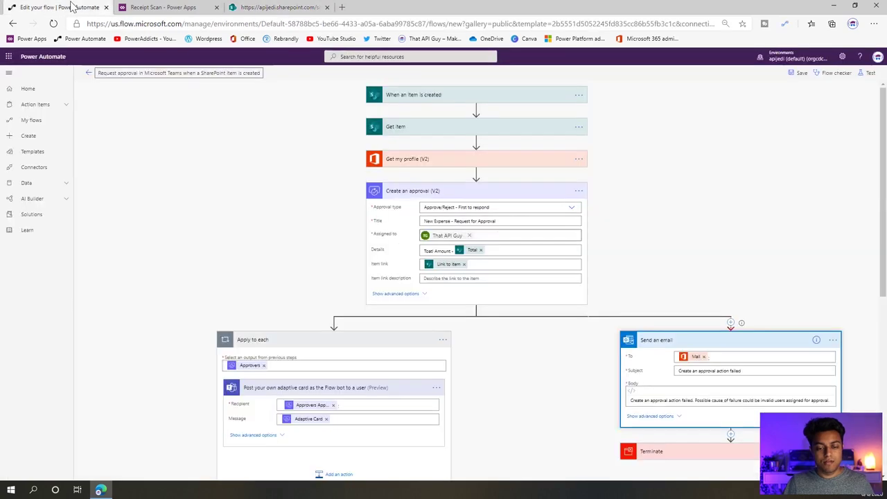
click(88, 74)
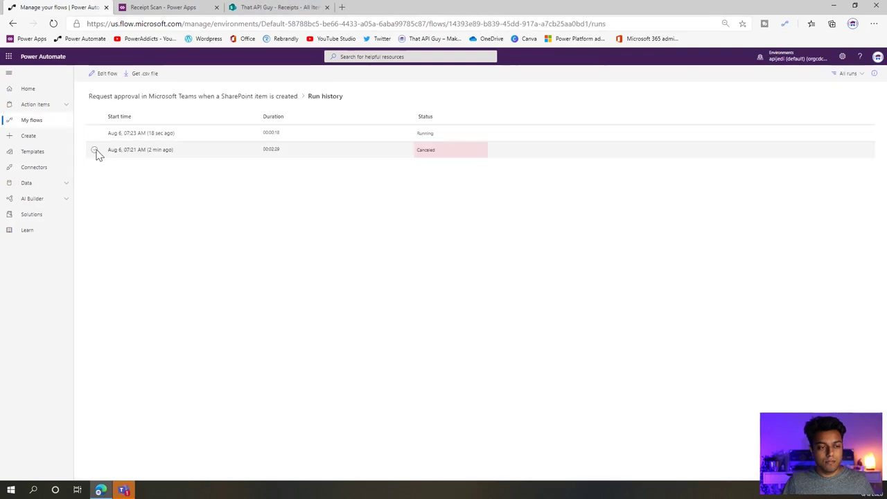